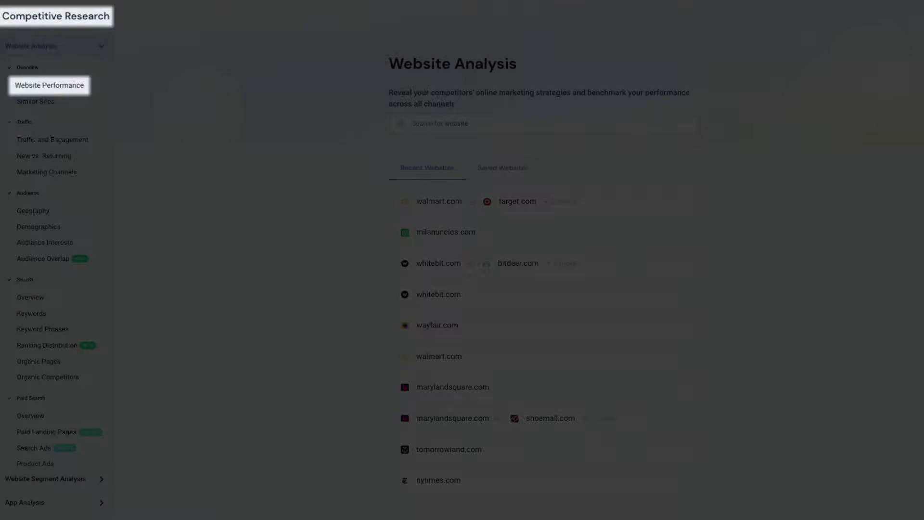
text(wa)
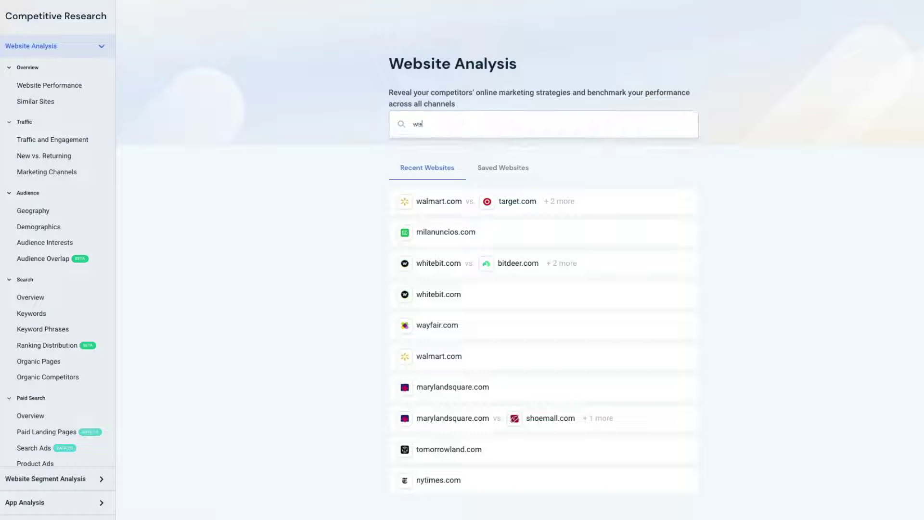
text(lmart.com)
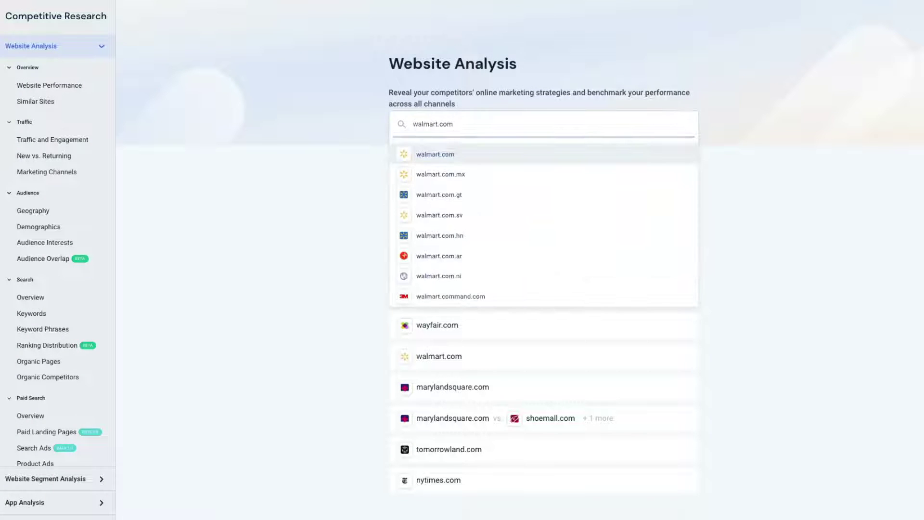
Load walmart.com's Website Performance report, showing 1.288B total visits for Jun–Aug 2022.
key(Return)
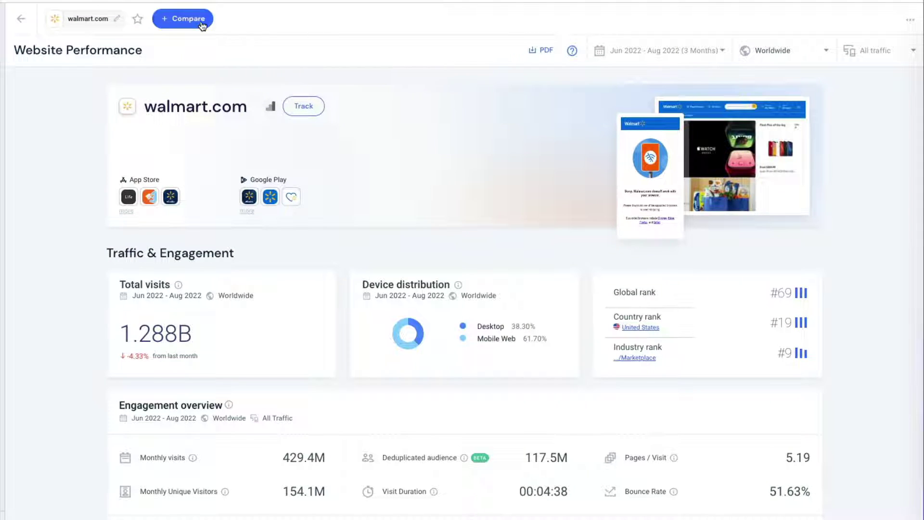
Add target.com, kohls.com and costco.com as comparison sites against walmart.com.
click(200, 21)
text(target)
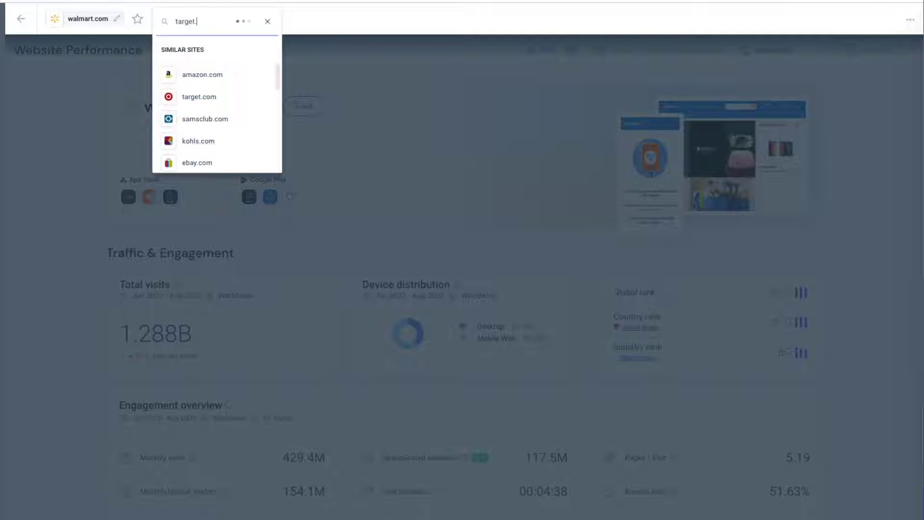
text(.com)
click(228, 50)
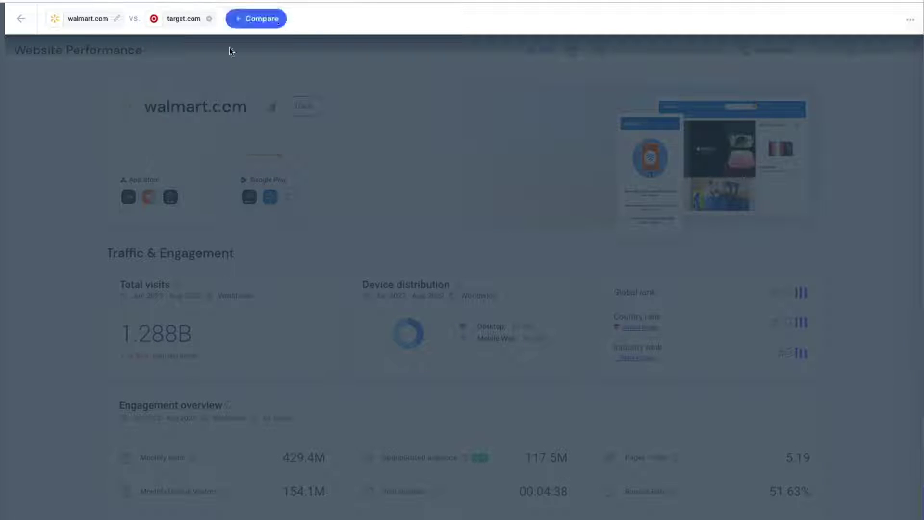
text(kohls.com)
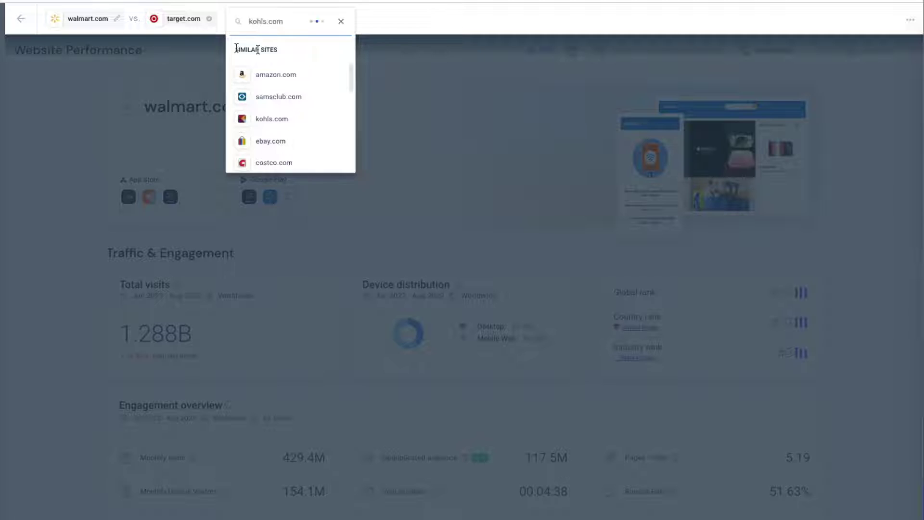
click(263, 58)
text(costco)
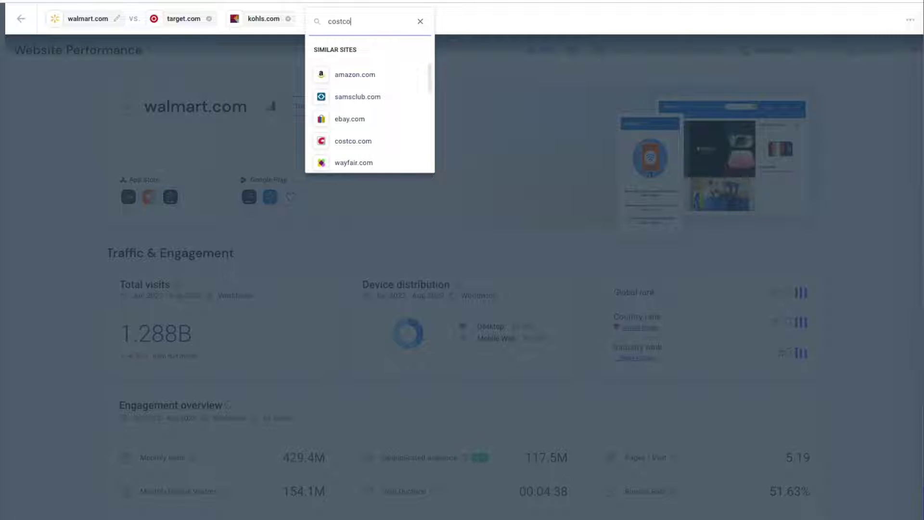
text(.com)
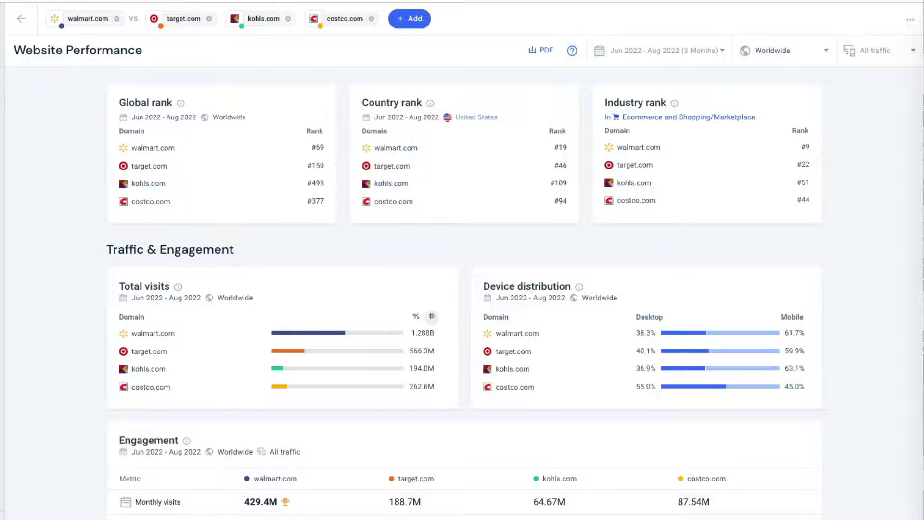
click(324, 61)
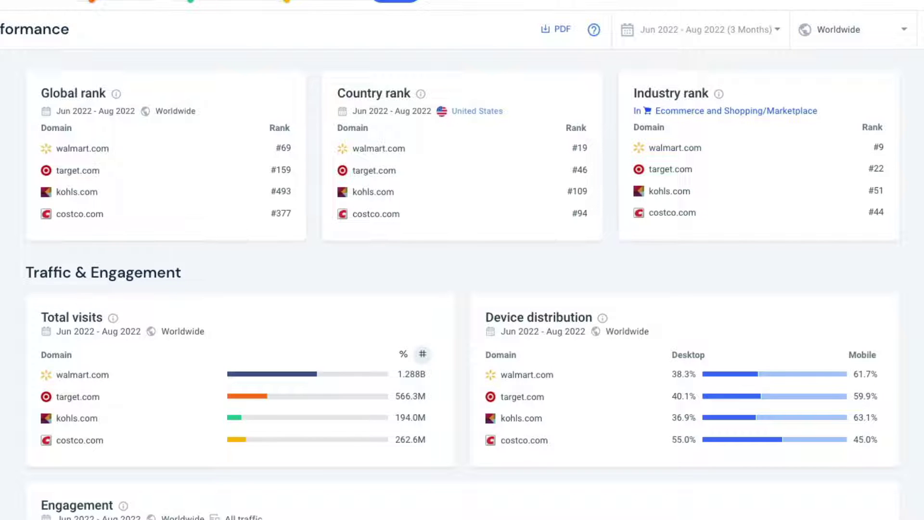
scroll(462, 289, down, 5)
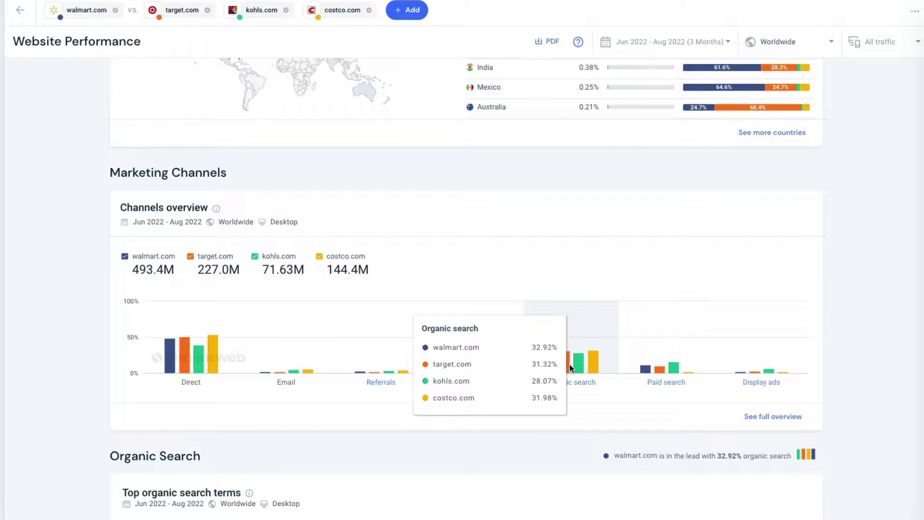
mouse_move(668, 367)
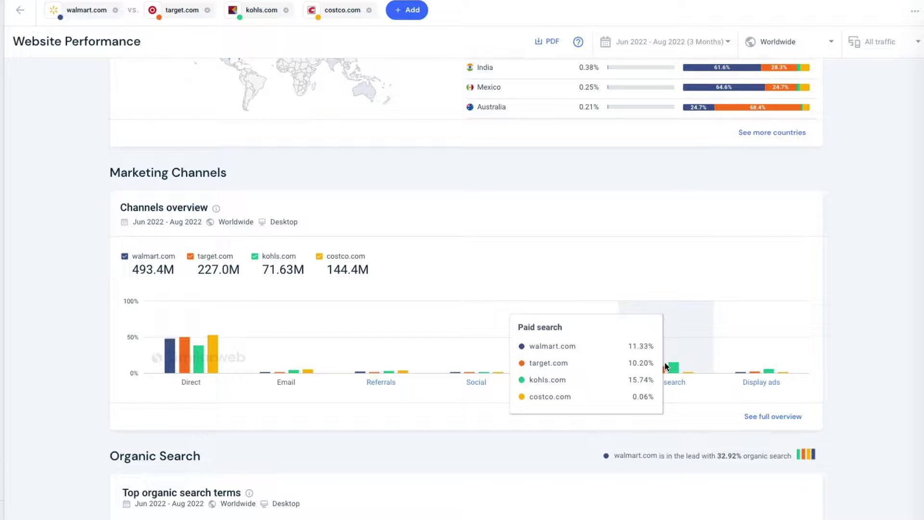
scroll(69, 407, down, 5)
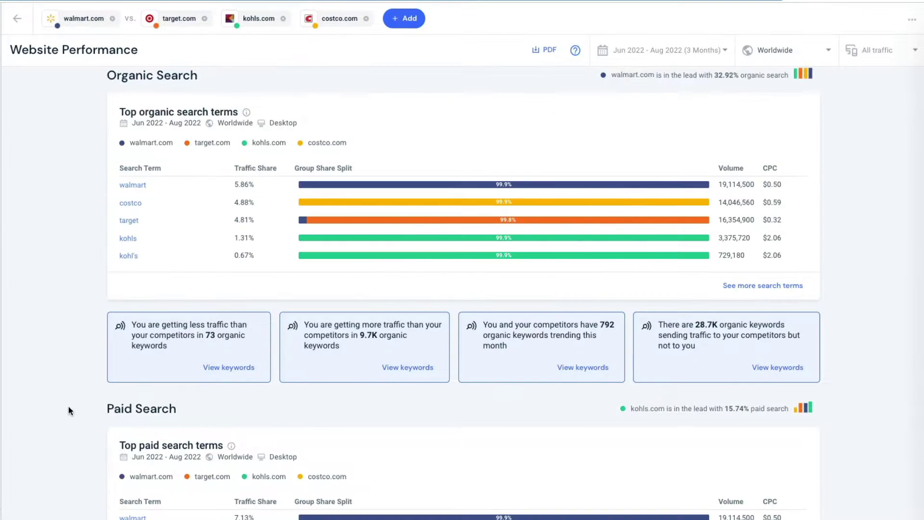
scroll(68, 408, down, 2)
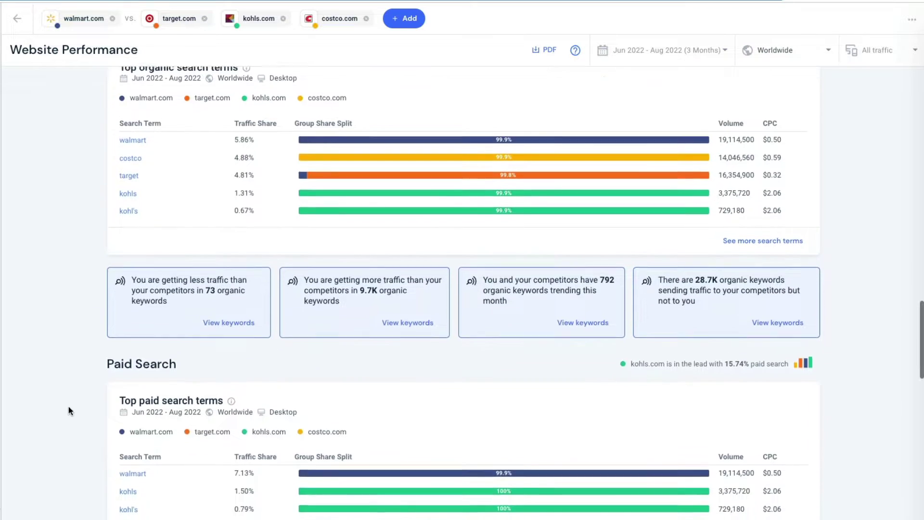
scroll(69, 411, down, 1)
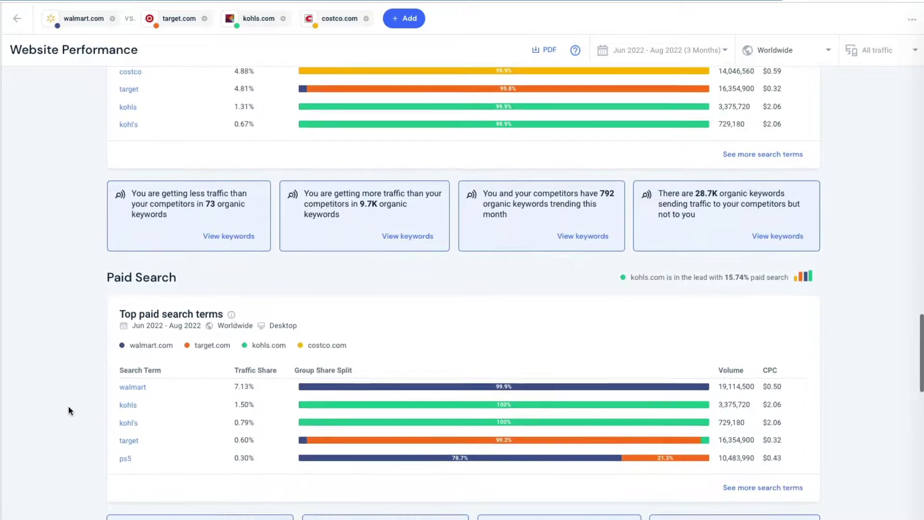